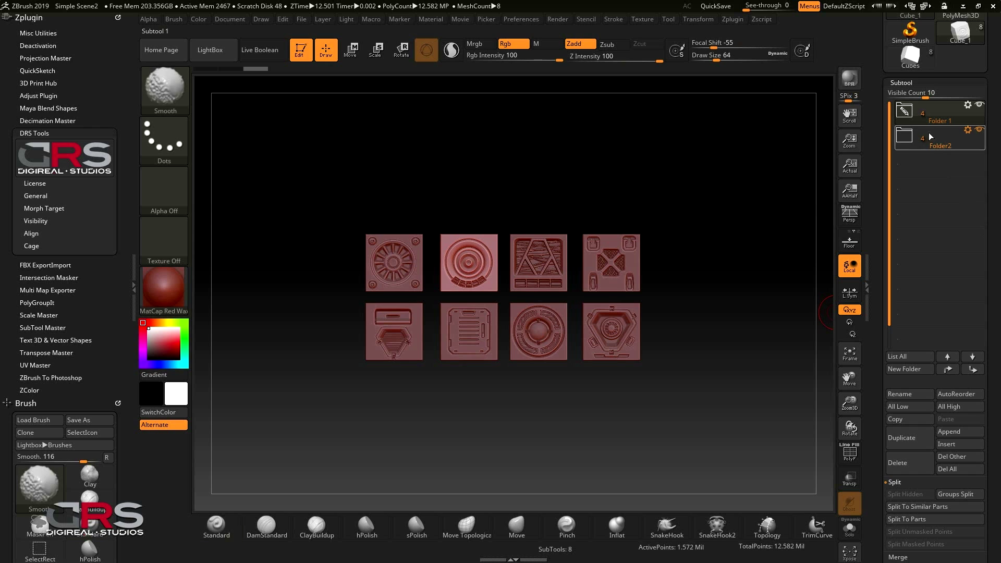
Step: Expand Folder 1 in the Subtool palette to list its four cubes
shift+click(906, 111)
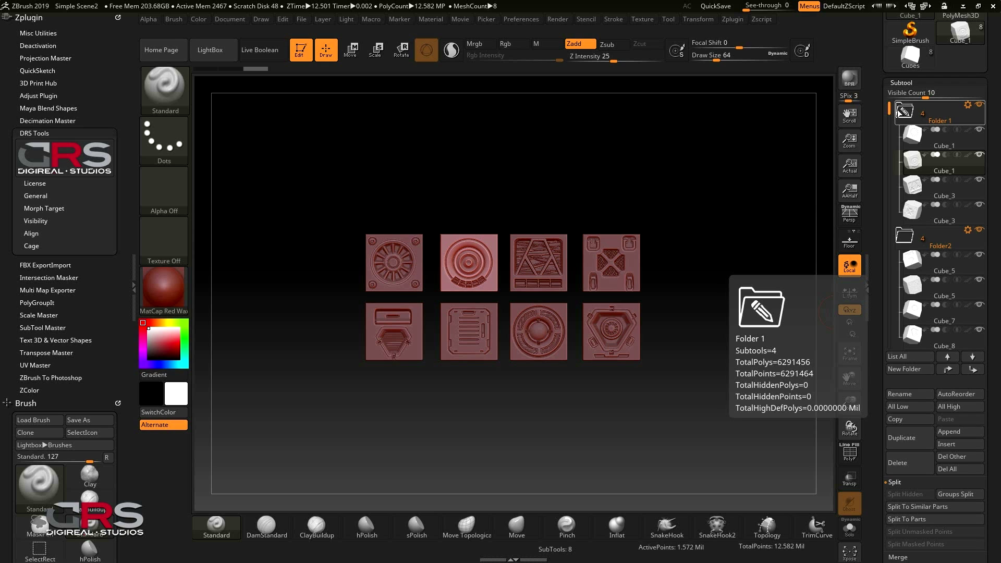
Step: Rename all subtools with the base name 'Cube' using DRS Tools RenameAll
click(64, 196)
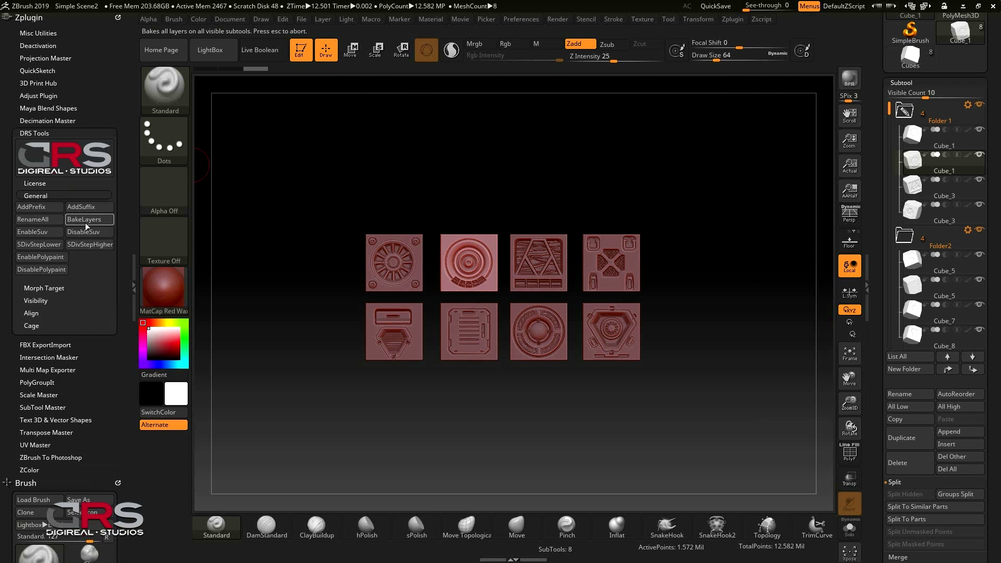
click(46, 221)
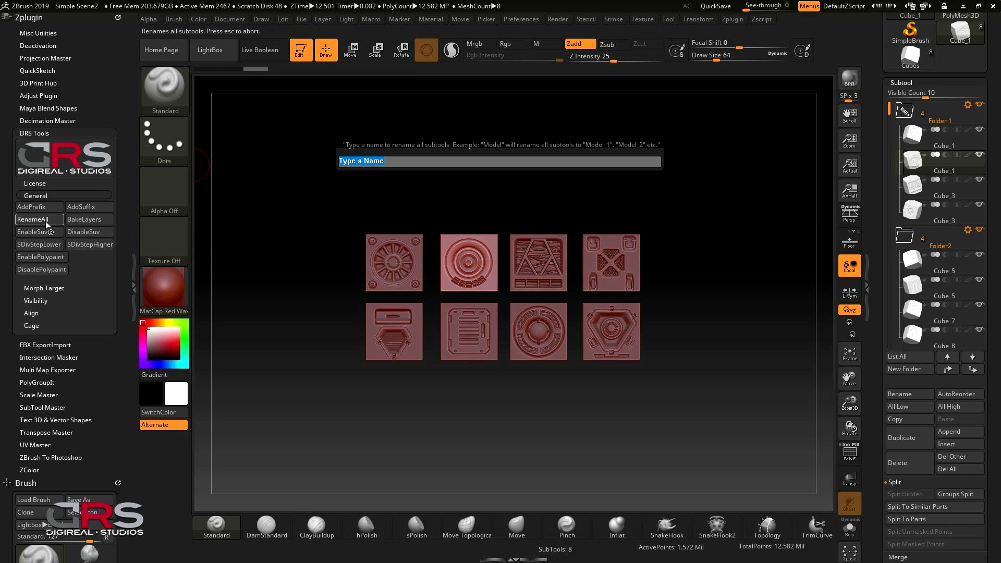
text(Cube)
key(Return)
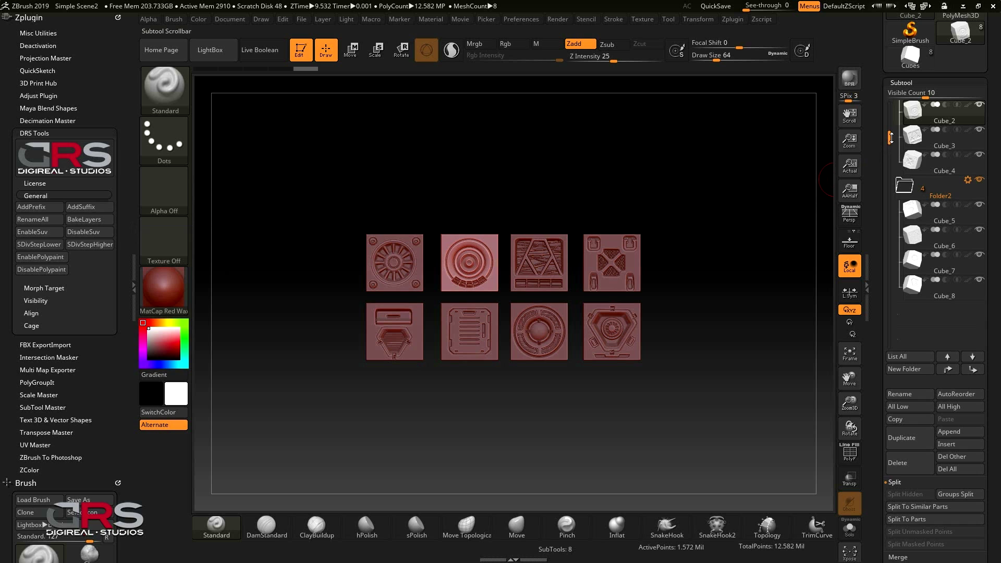
Step: Hide Cube_4 and Cube_6 and make Cube_2 the current subtool
drag(891, 137, 891, 108)
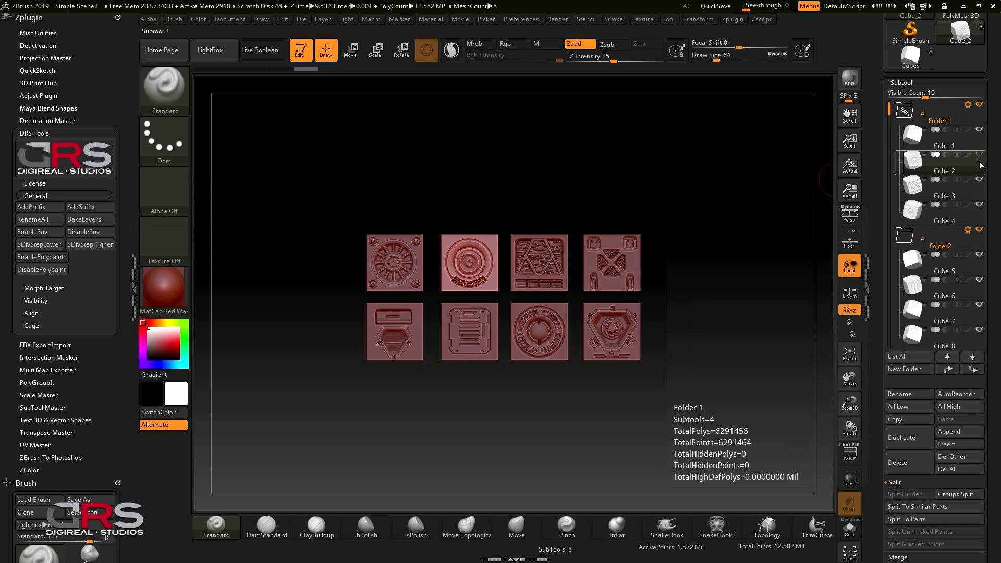
click(978, 205)
click(979, 279)
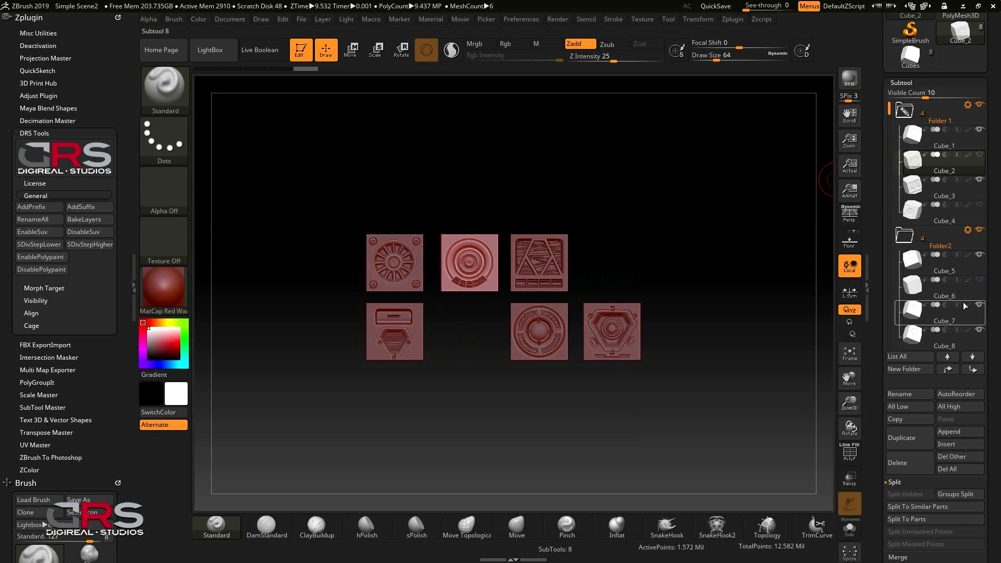
click(980, 161)
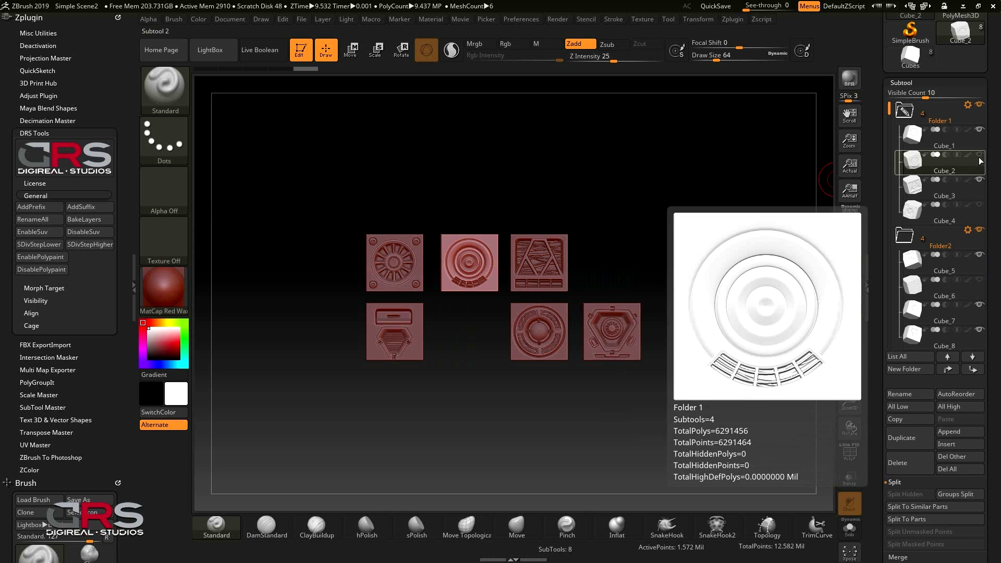
Step: Show all cubes again, then hide Cube_4, Cube_5, Cube_6 and Cube_8
key(shift)
shift+click(979, 156)
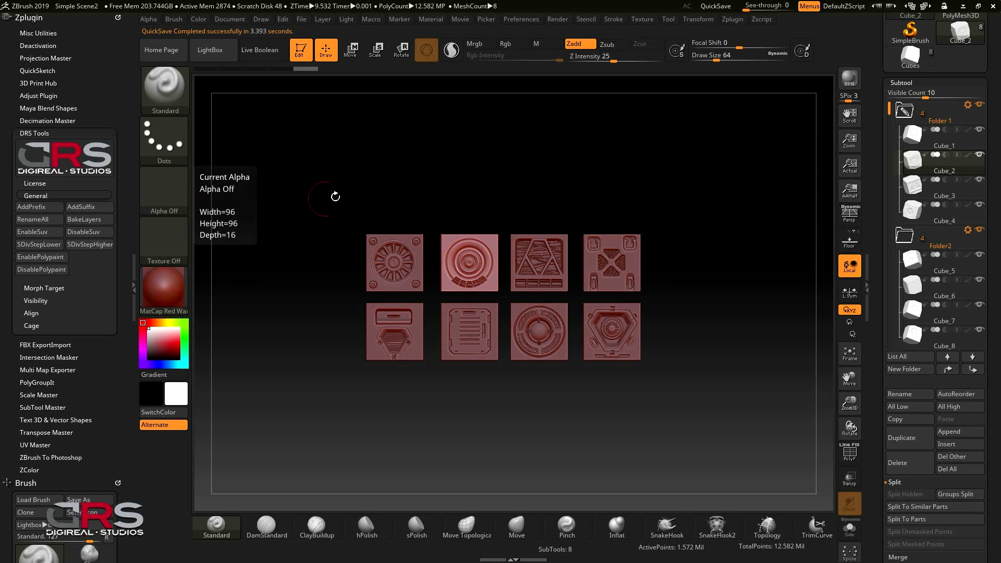
click(979, 204)
click(979, 254)
click(979, 279)
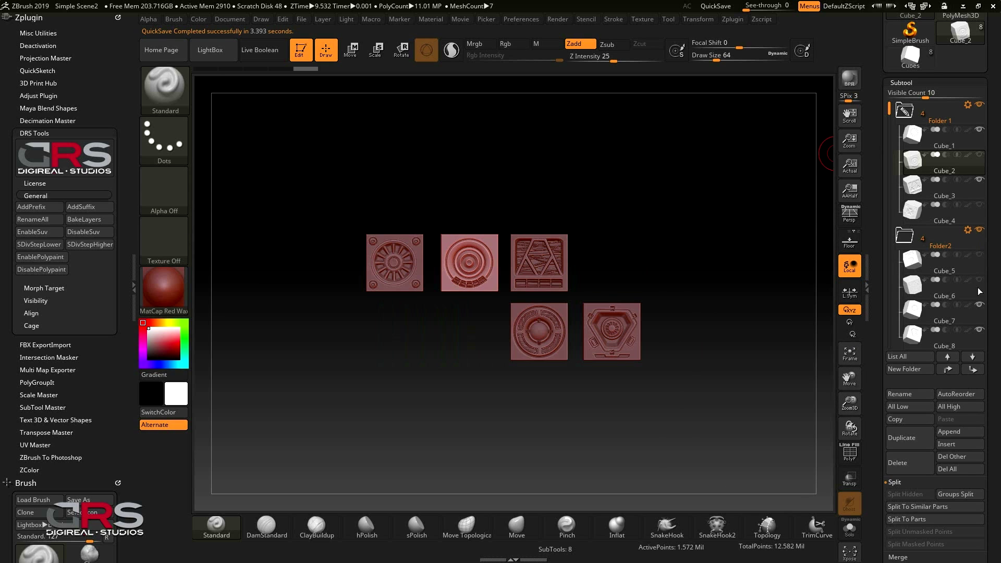
click(979, 331)
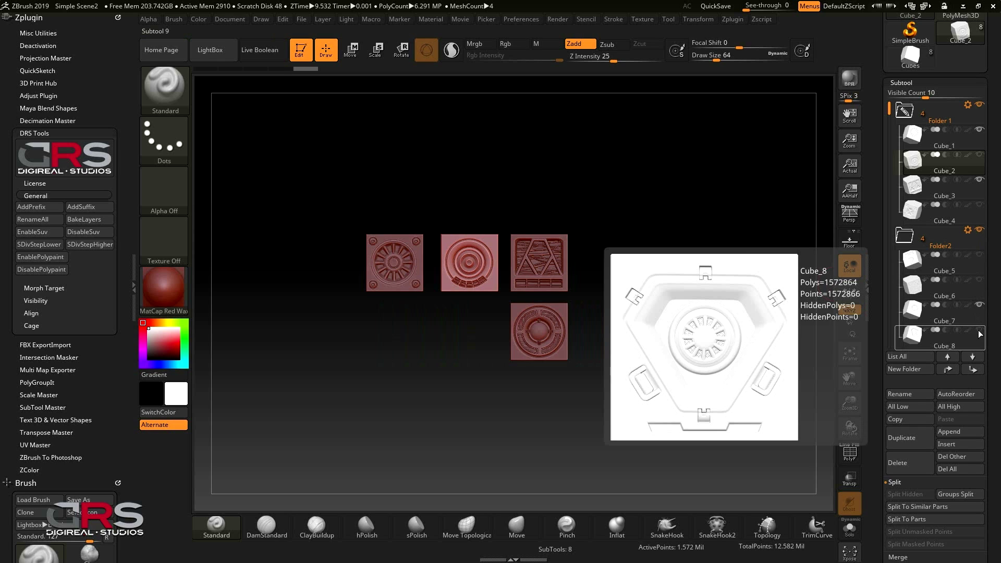
Step: Add the prefix 'Prefix_' to the visible cube names, then revert that renaming
click(41, 207)
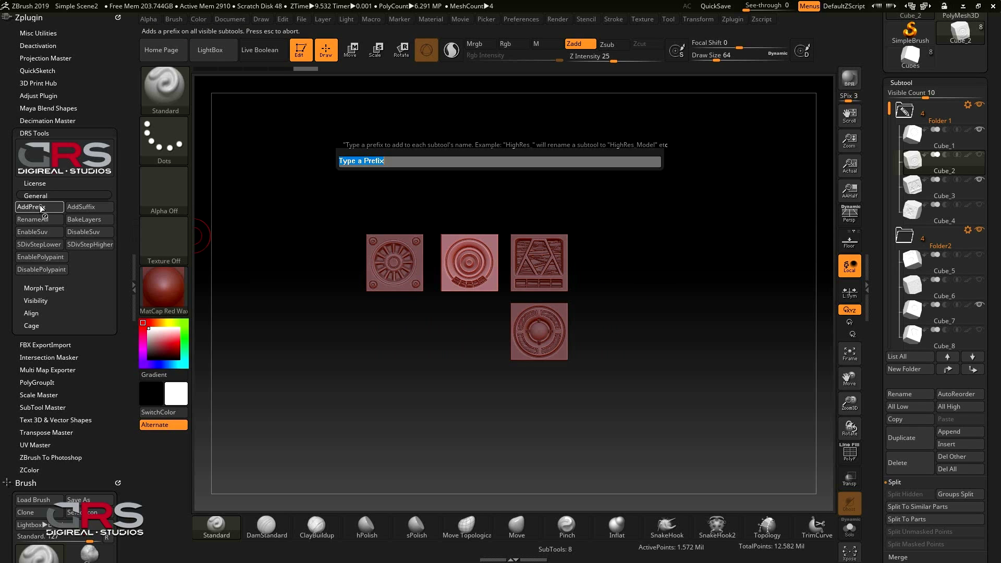
text(Prefi)
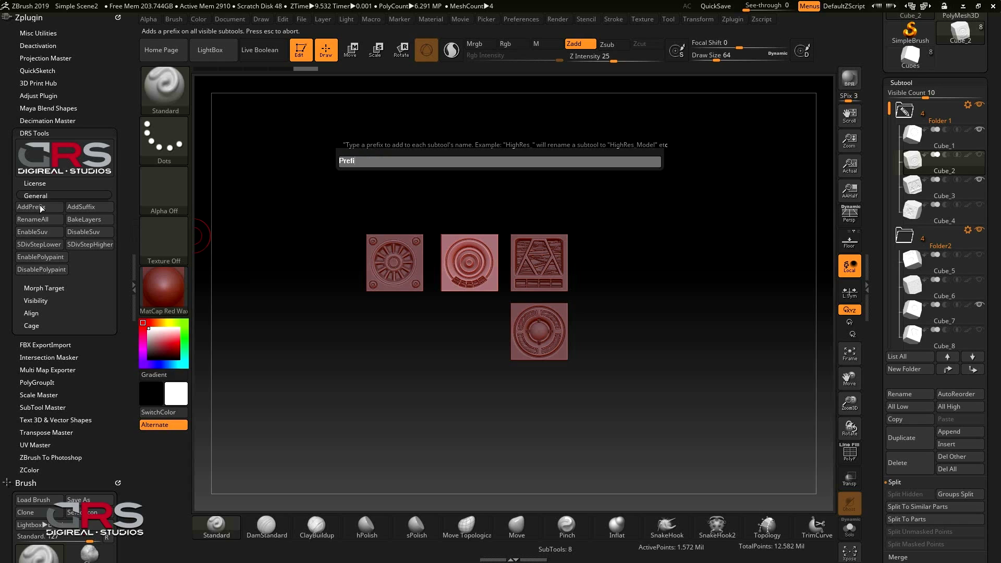
text(x_)
key(Return)
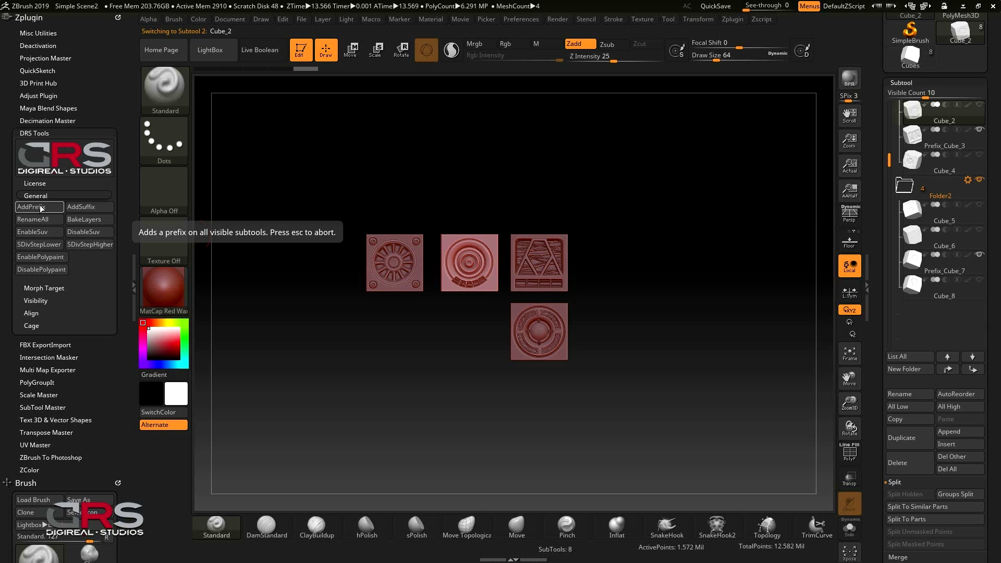
key(Escape)
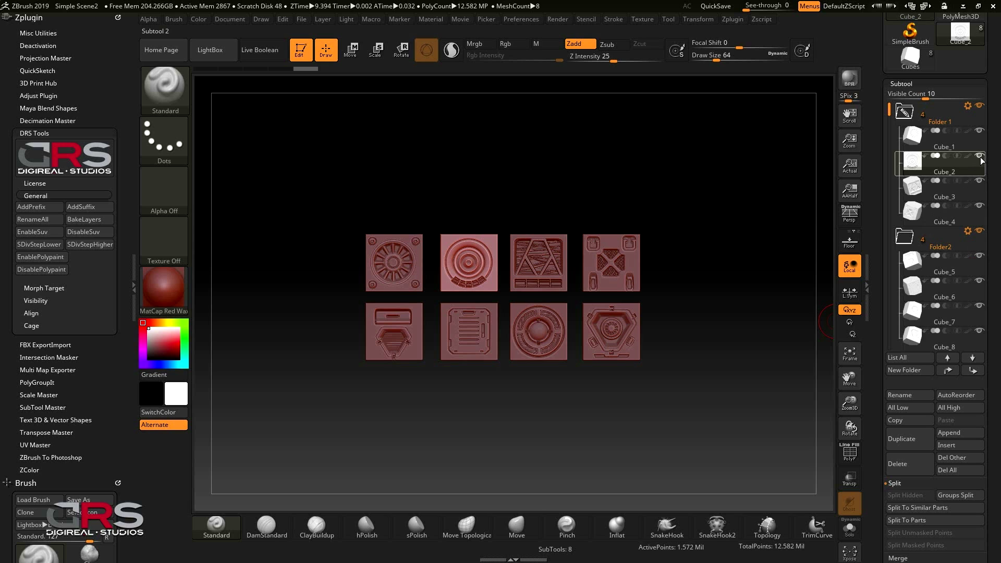
Step: Hide Cube_4, Cube_5 and Cube_7, then step visible cubes down one subdivision level
click(978, 205)
click(979, 255)
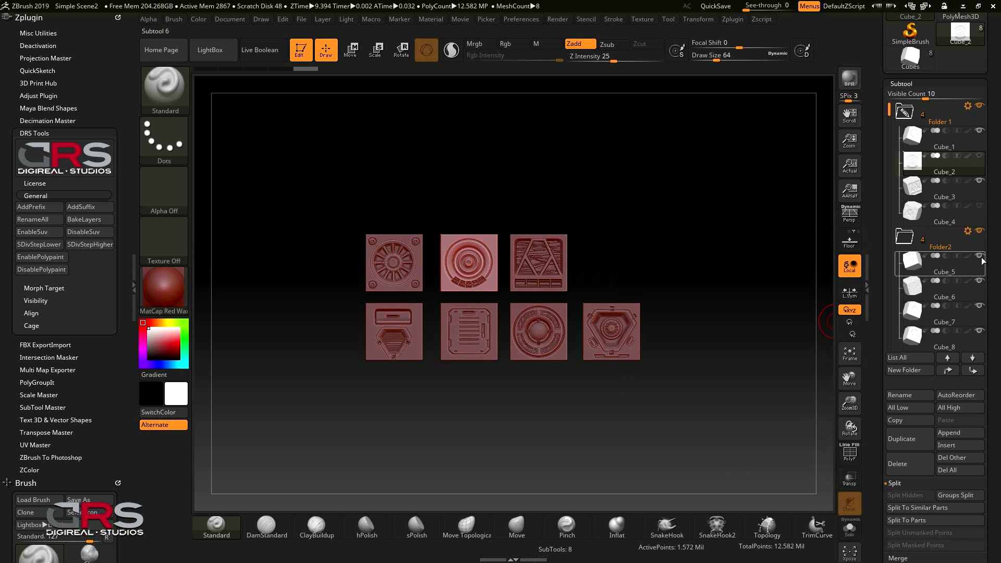
click(979, 306)
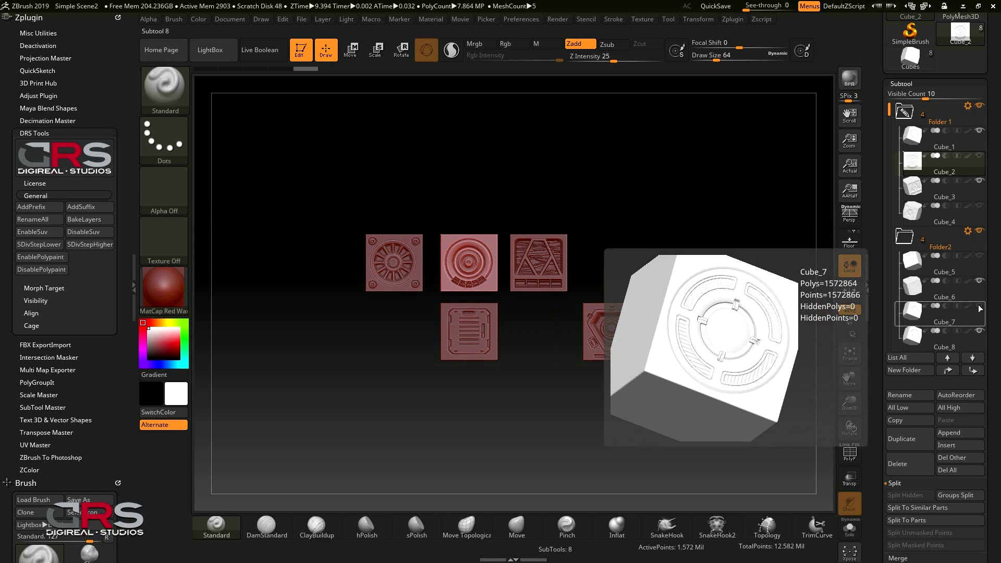
click(26, 245)
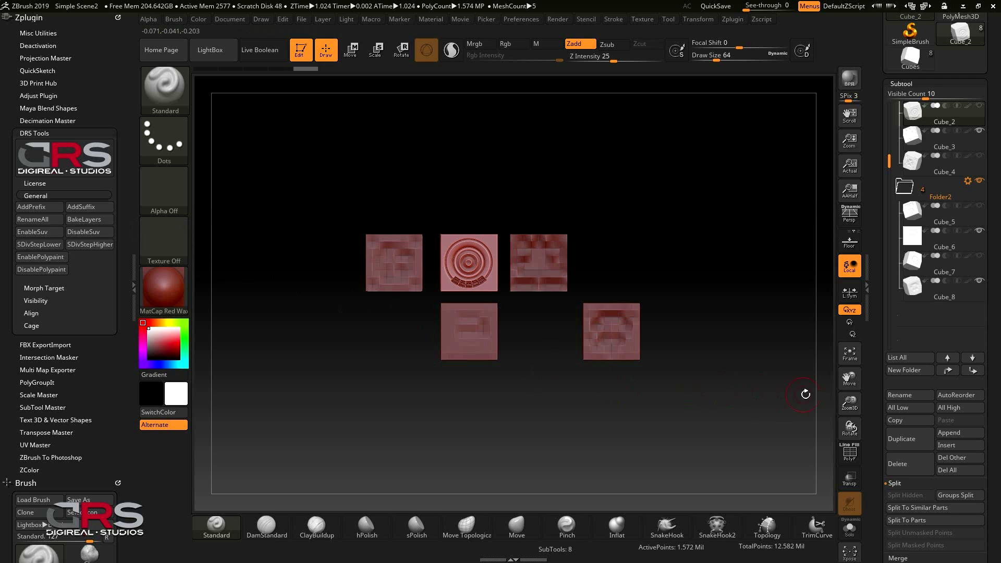
Step: Drop the visible cubes to their lowest subdivision, then step them back up one level
click(912, 408)
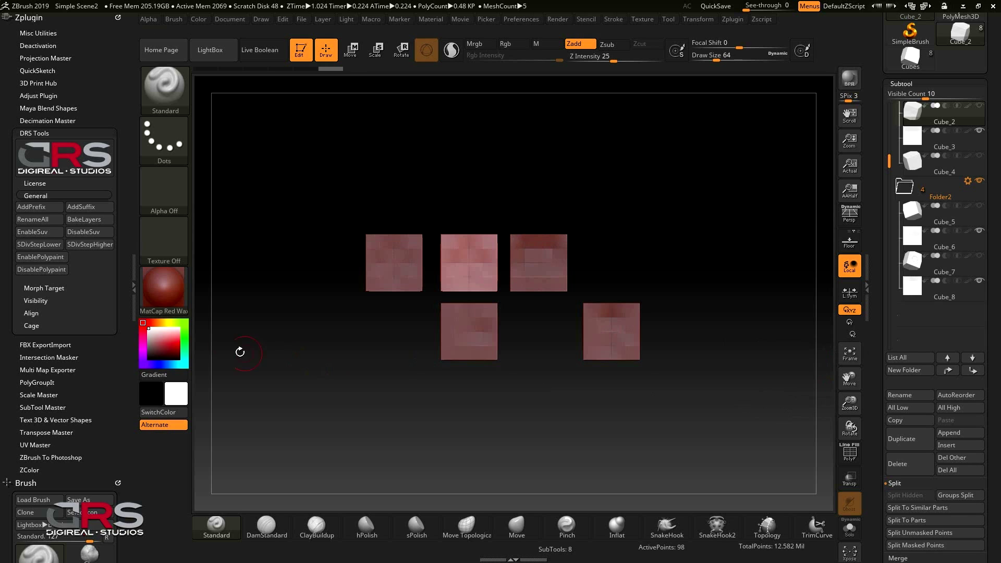
click(89, 247)
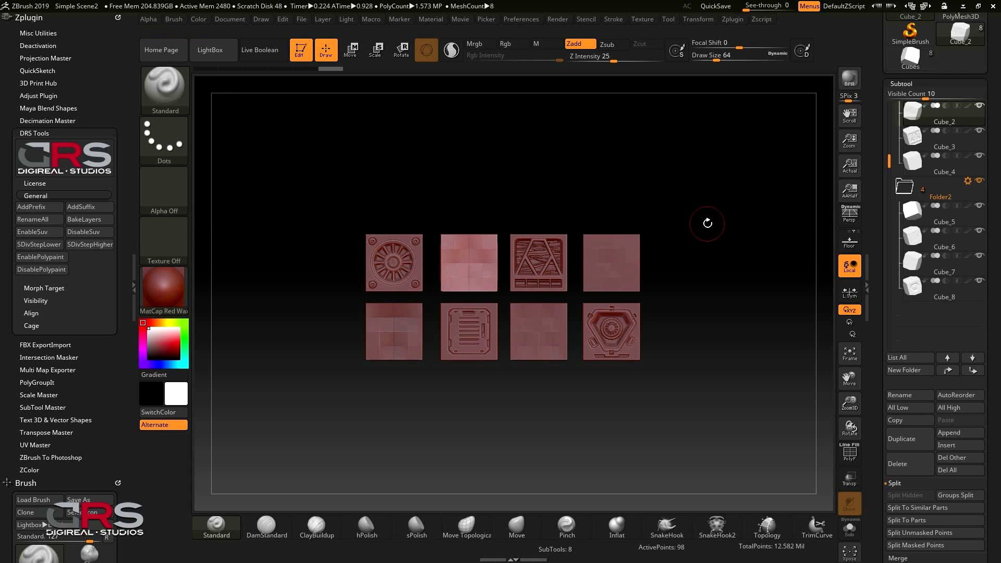
Step: Expand the DRS Tools Align section with its morph target commands
click(41, 290)
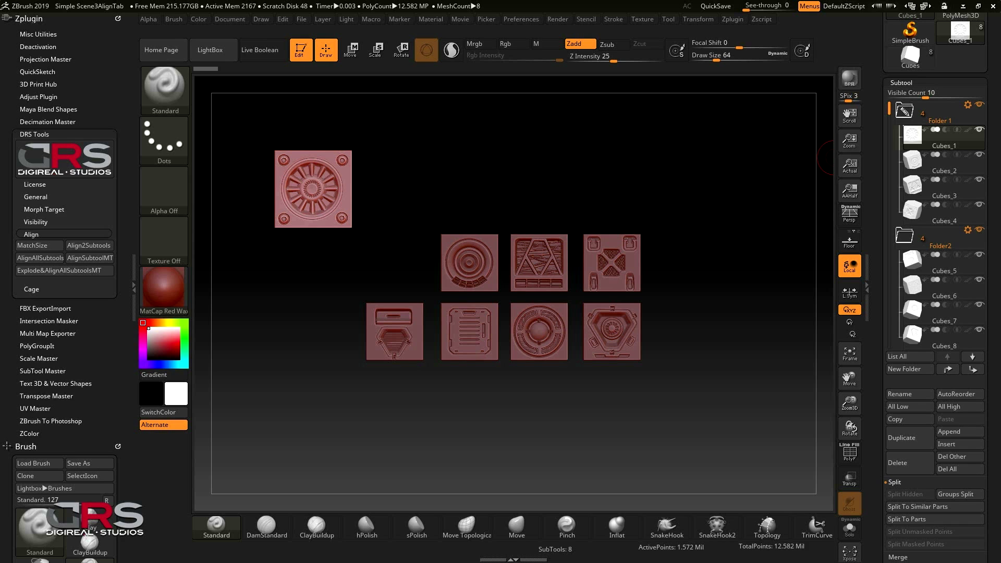
Step: Solo Cubes_1, make Cubes_2 visible beside it, and select Cubes_2
key(shift)
shift+click(980, 133)
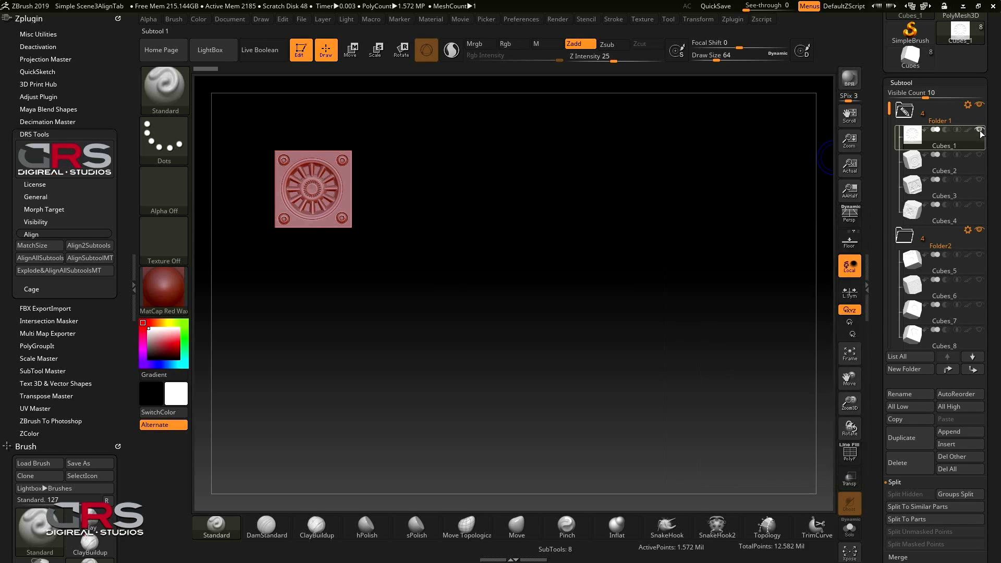
click(980, 156)
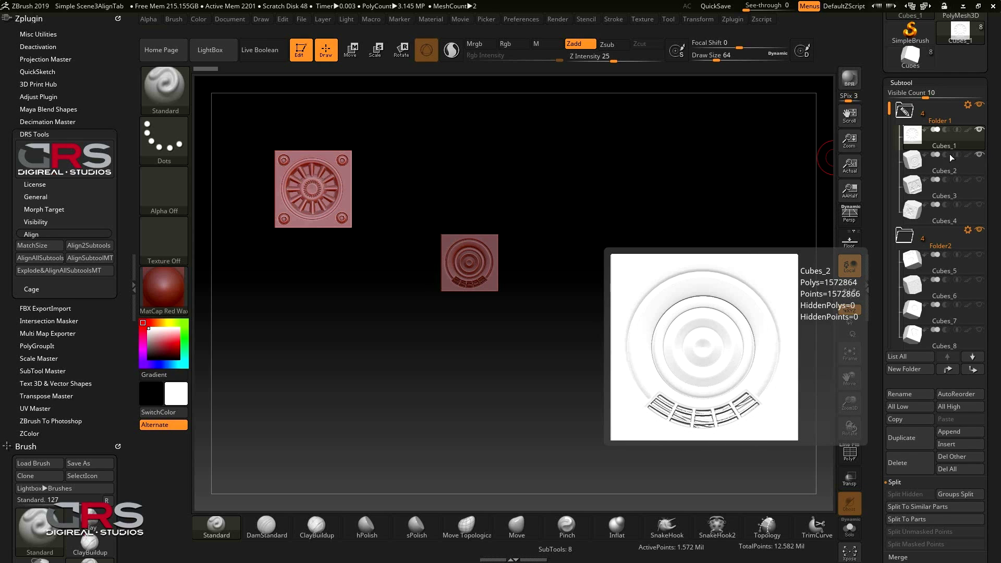
click(914, 159)
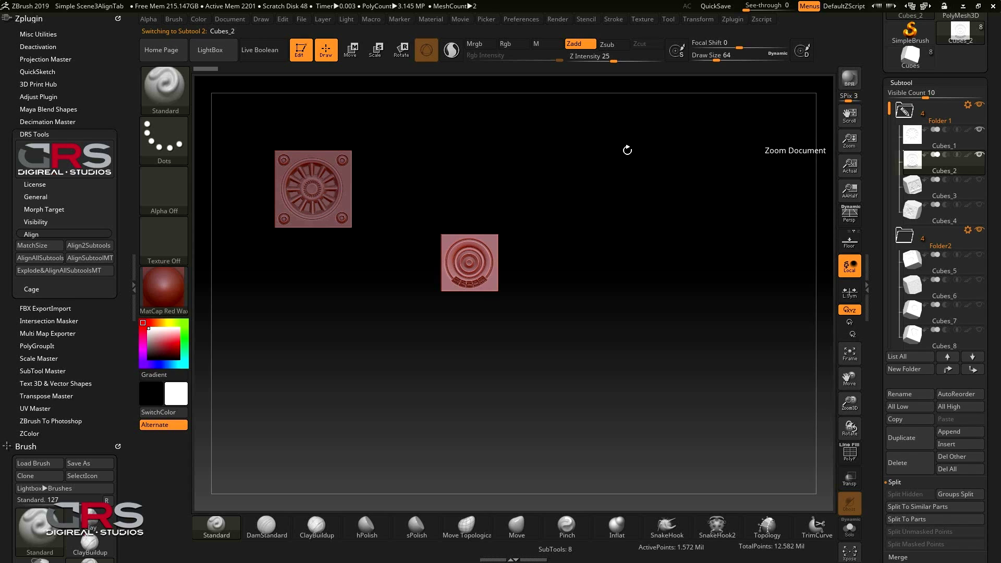
Step: Scale Cubes_2 to the size of Cubes_1 with DRS Tools MatchSize
click(32, 246)
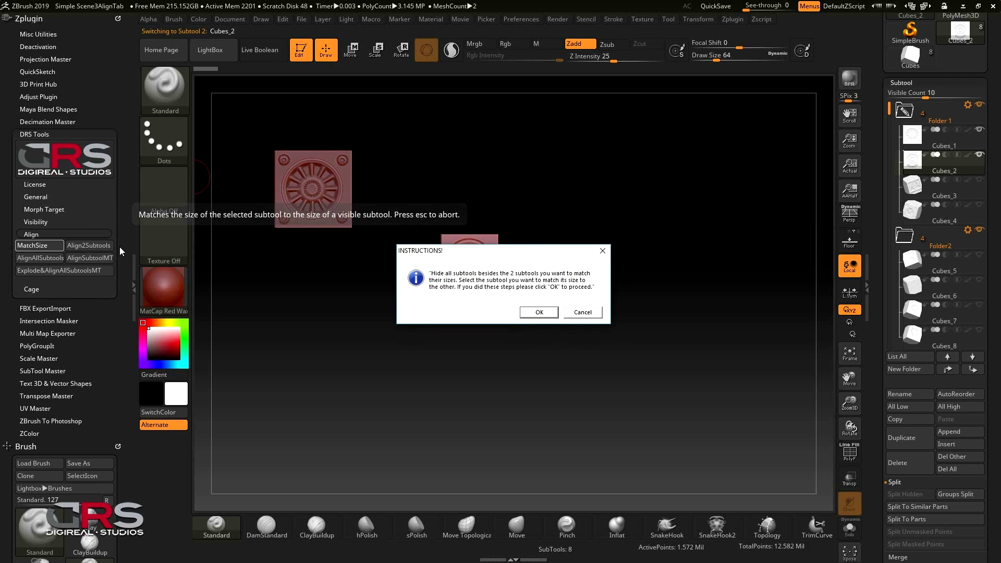
click(536, 312)
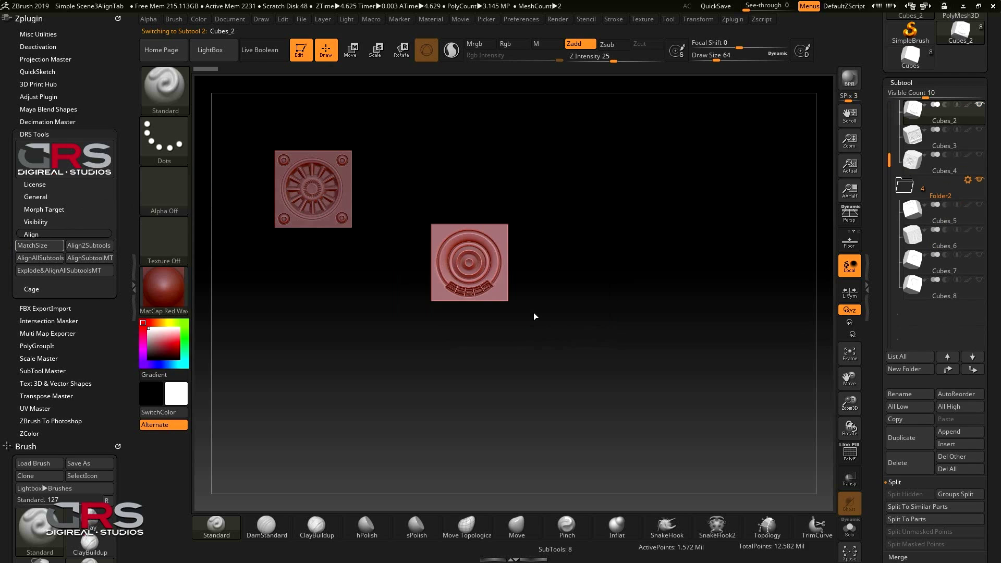
click(533, 317)
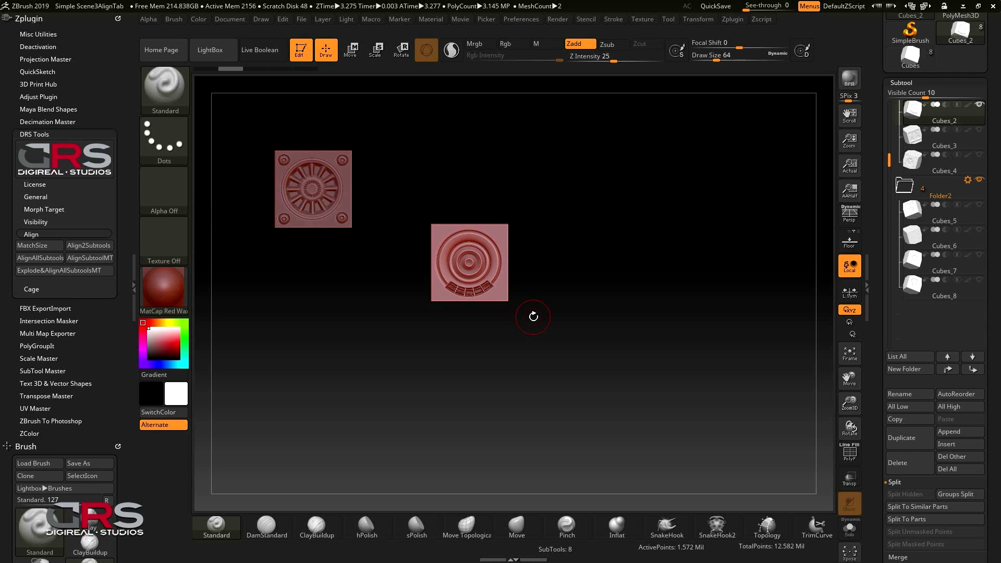
Step: Move Cubes_2 onto Cubes_1 with DRS Tools Align2Subtools
click(98, 248)
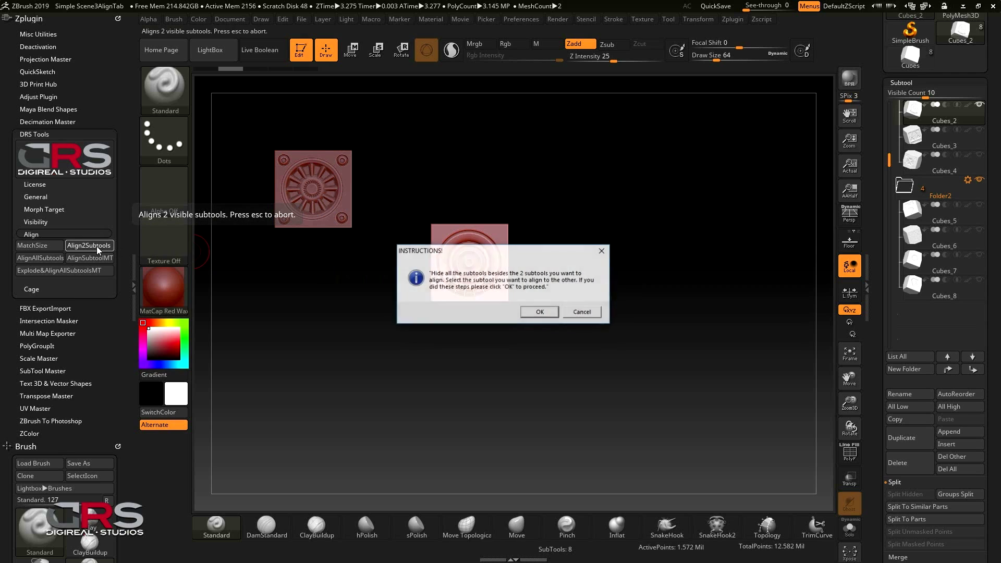
click(539, 312)
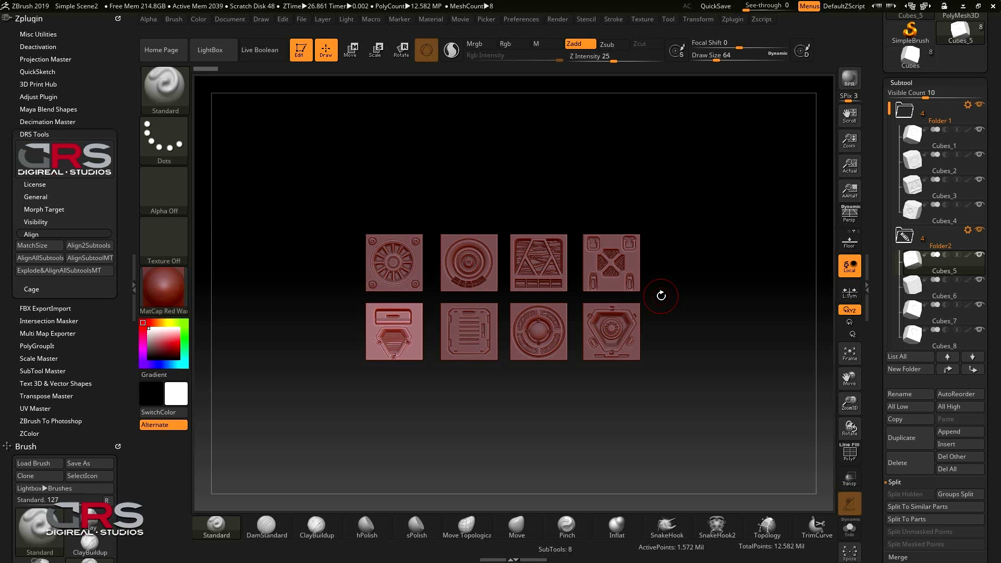
click(44, 273)
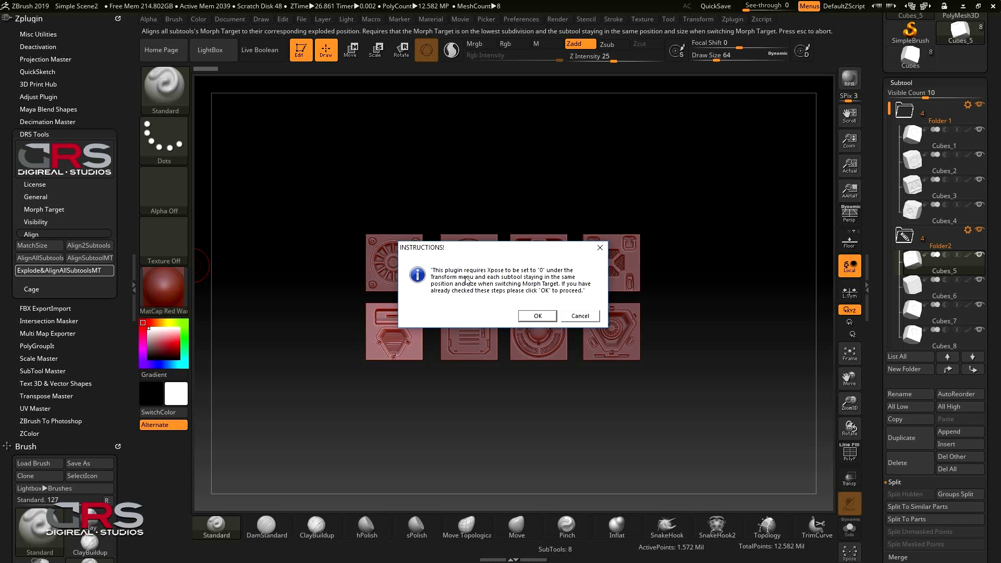
click(592, 316)
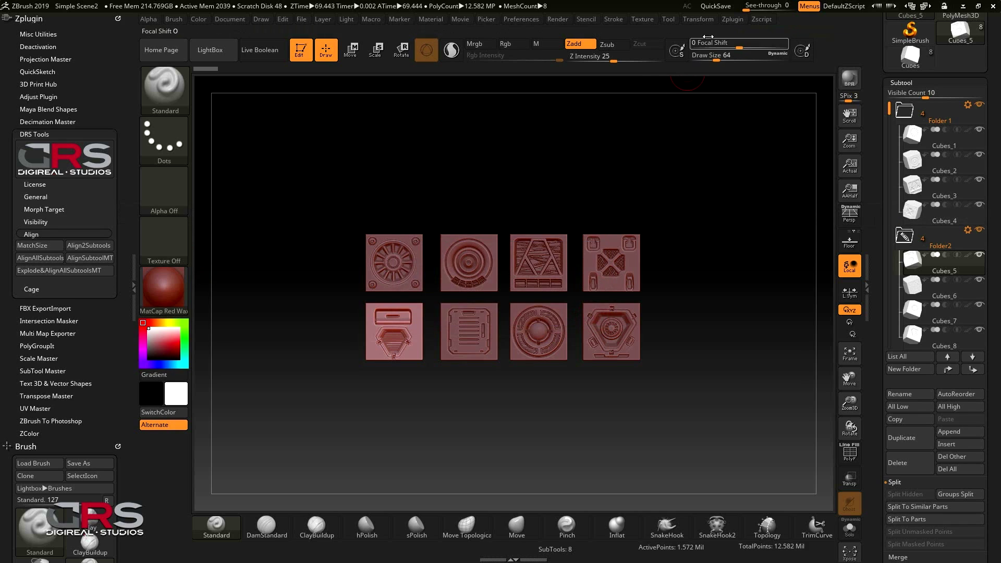
Step: Apply Xpose from the Transform menu to fan the eight panel cubes out of their two-row grid
click(705, 20)
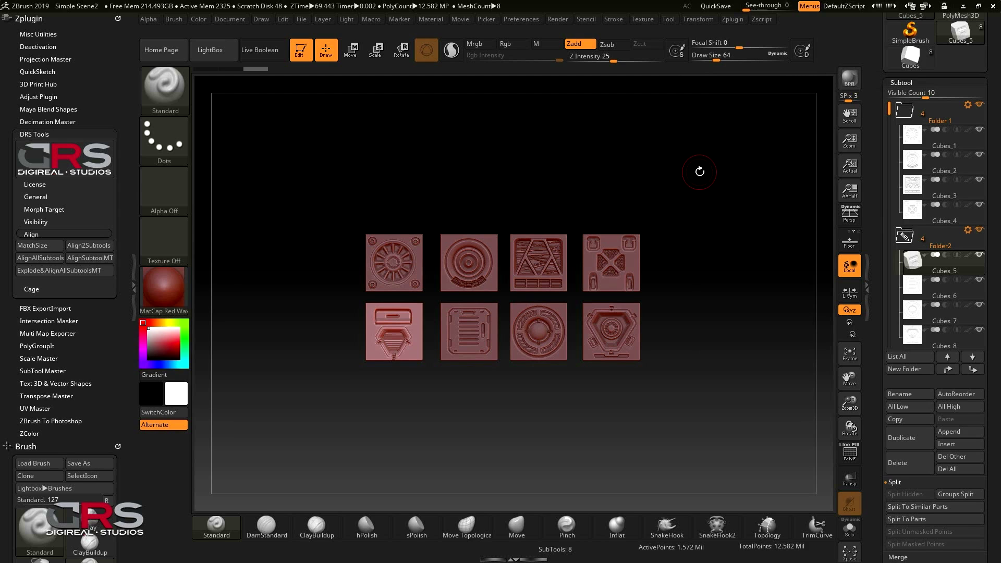
key(shift)
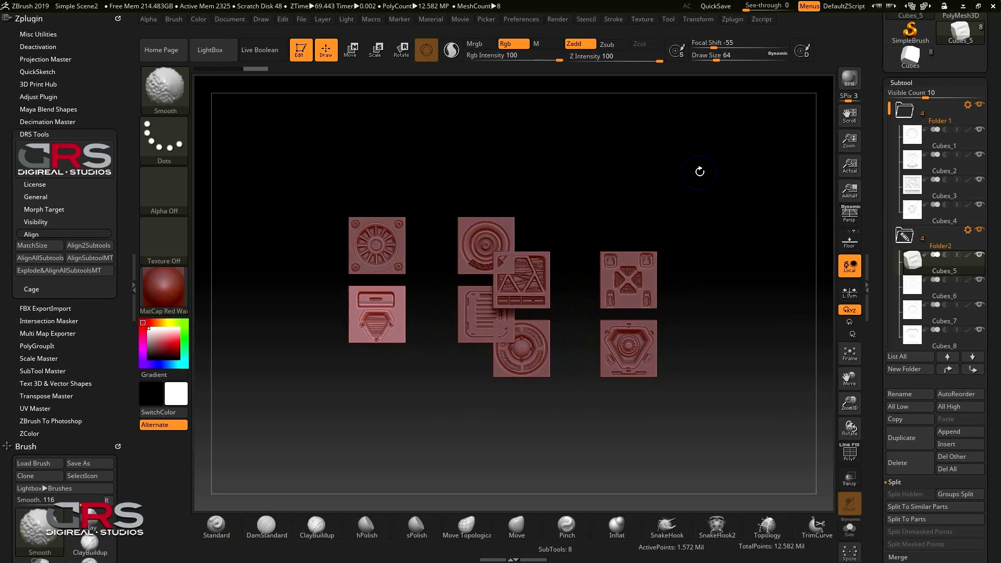
drag(699, 171, 676, 179)
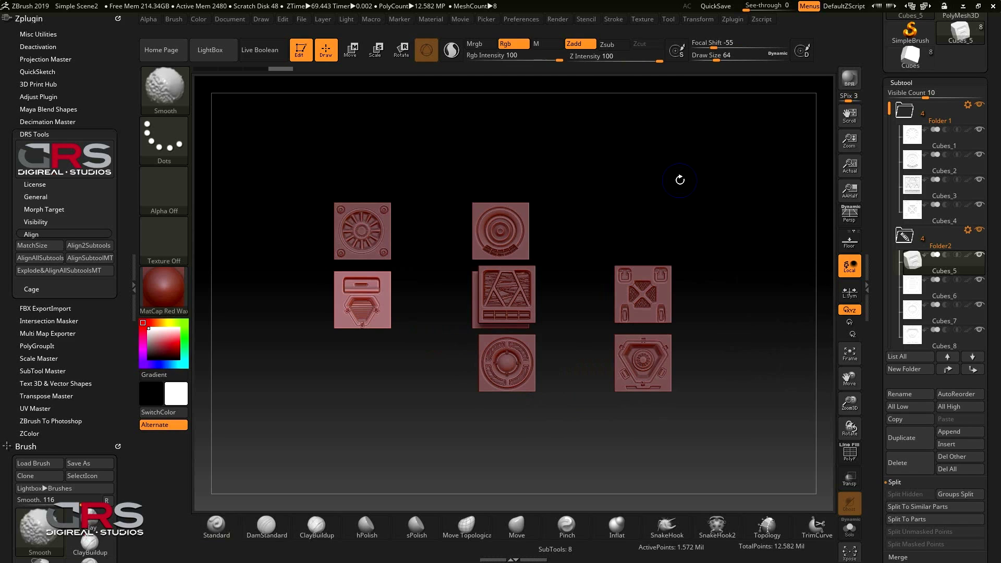
Step: Raise the Xpose clearance preference above 0.05 under Preferences > Interface > Xpose
click(522, 19)
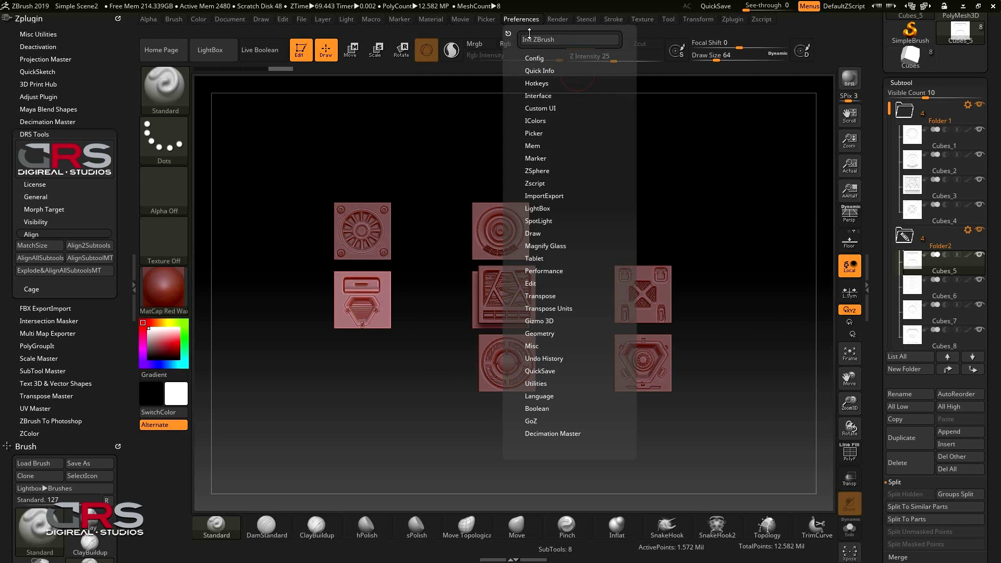
click(533, 96)
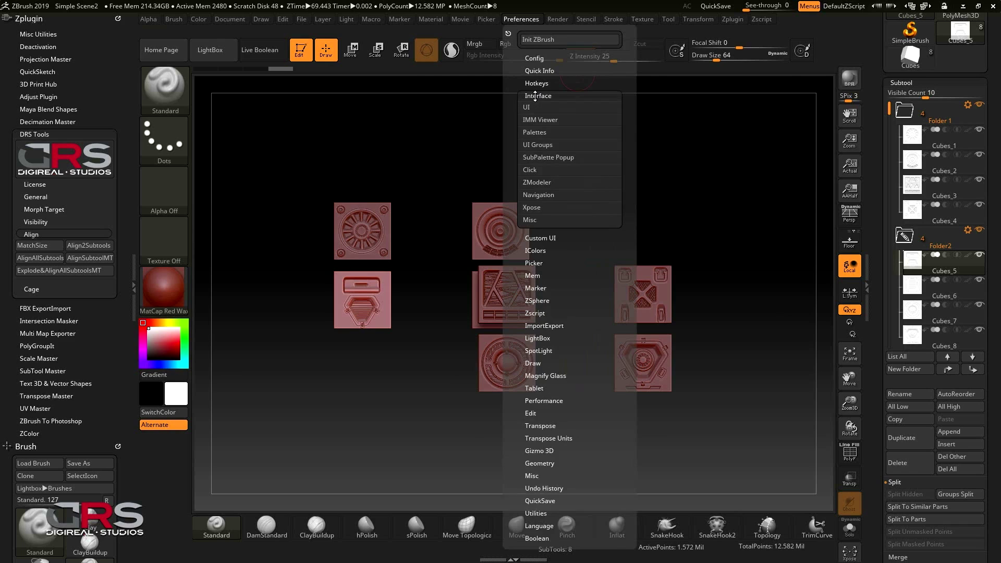
click(532, 207)
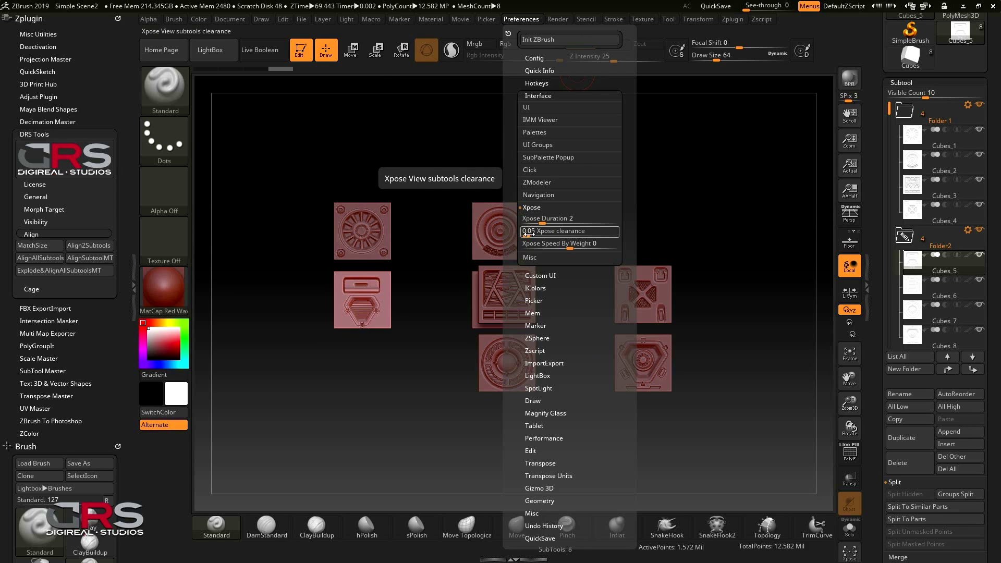
drag(530, 234, 546, 235)
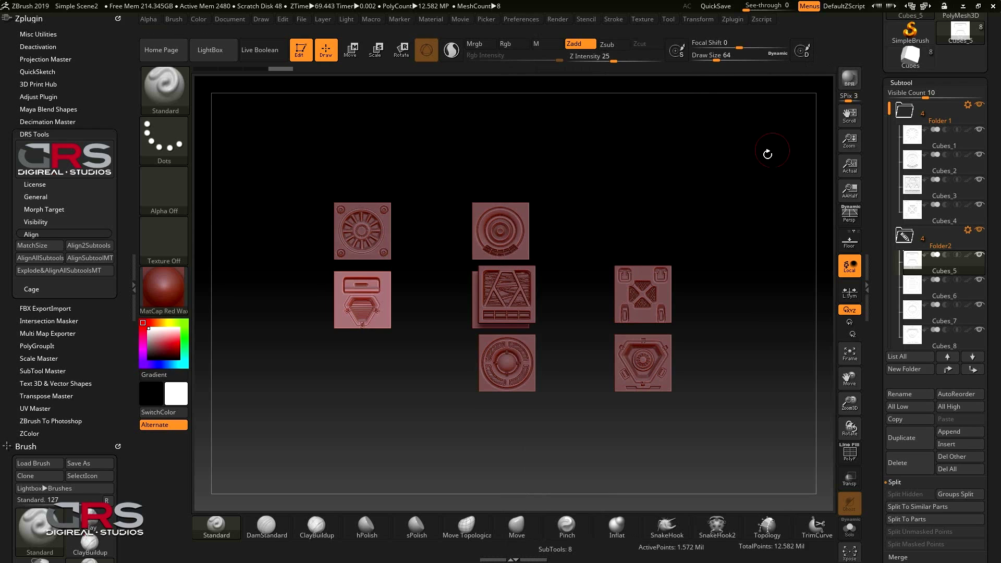
Step: Toggle Xpose off, on and off with Shift+X, returning the panels to their two-row grid
key(shift+x)
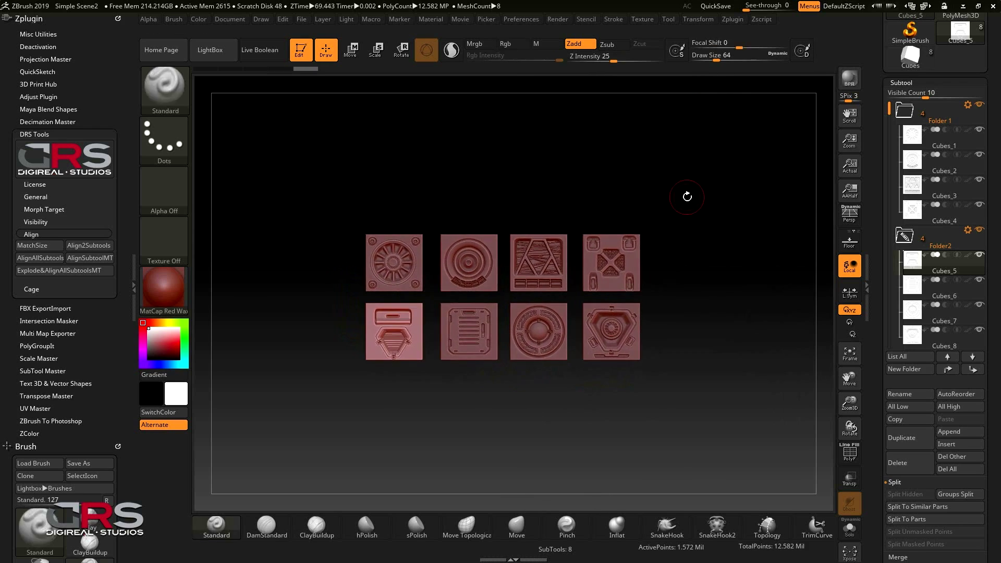
key(shift+x)
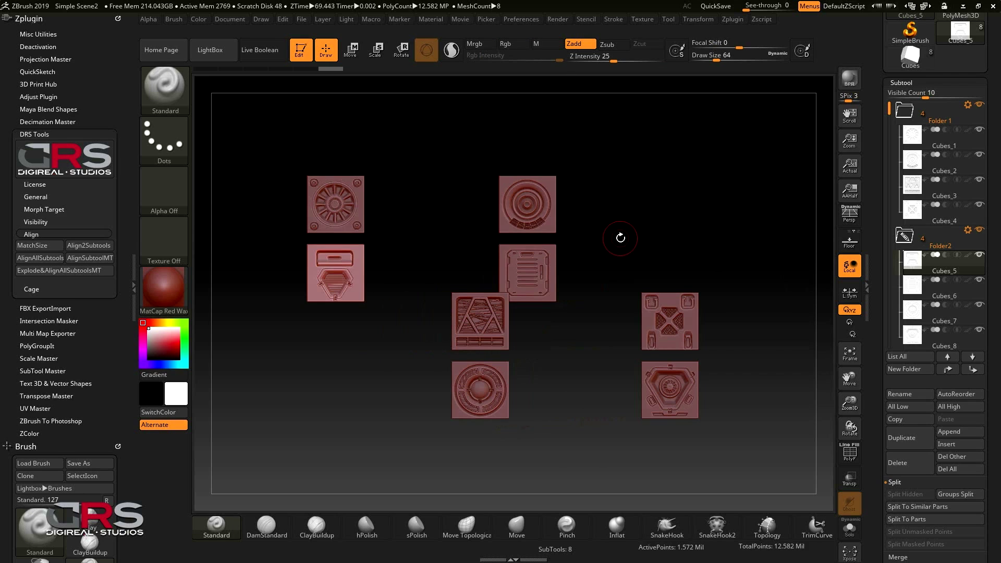
key(shift+x)
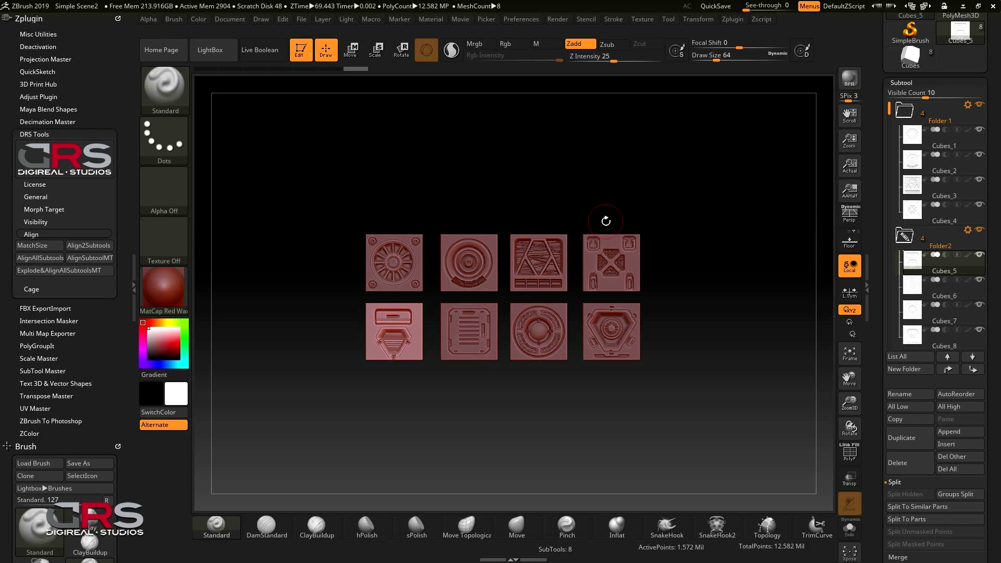
Step: Run Explode&AlignAllSubtoolsMT, producing 16 subtools with an _MTAligned copy for each Cubes panel
click(89, 272)
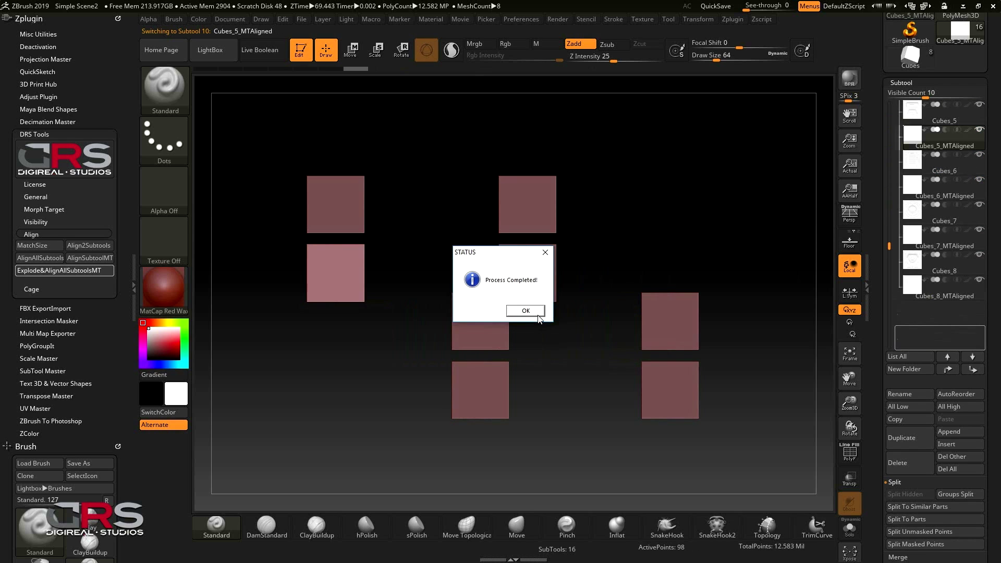
click(537, 314)
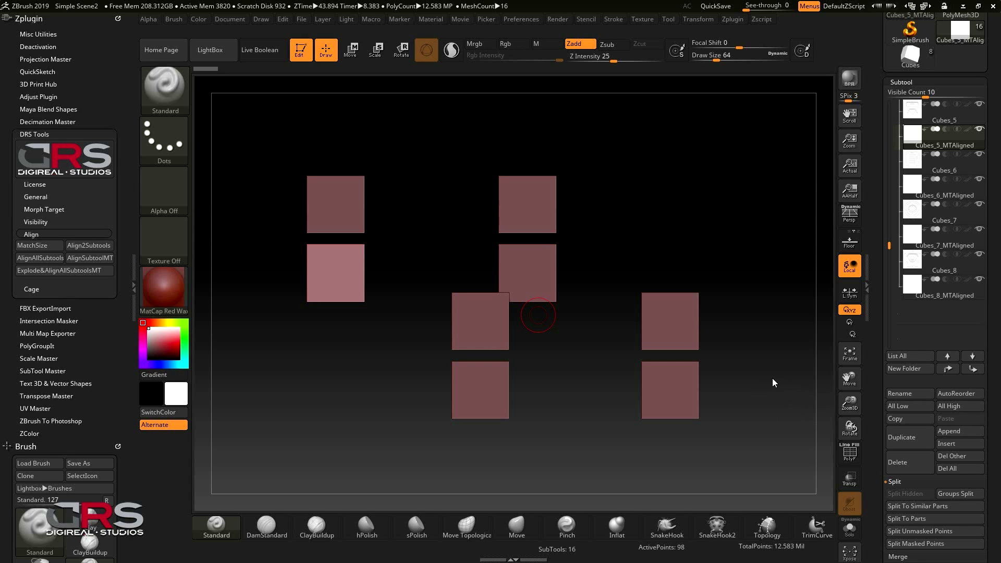
Step: Delete the Cubes_5_MTAligned subtool and make Cubes_5 the active subtool
click(898, 459)
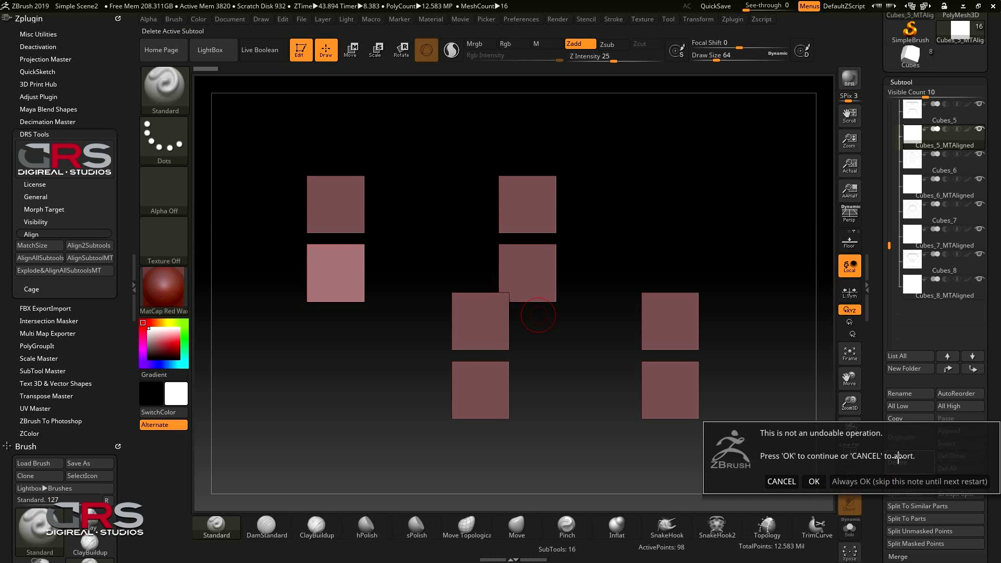
click(814, 480)
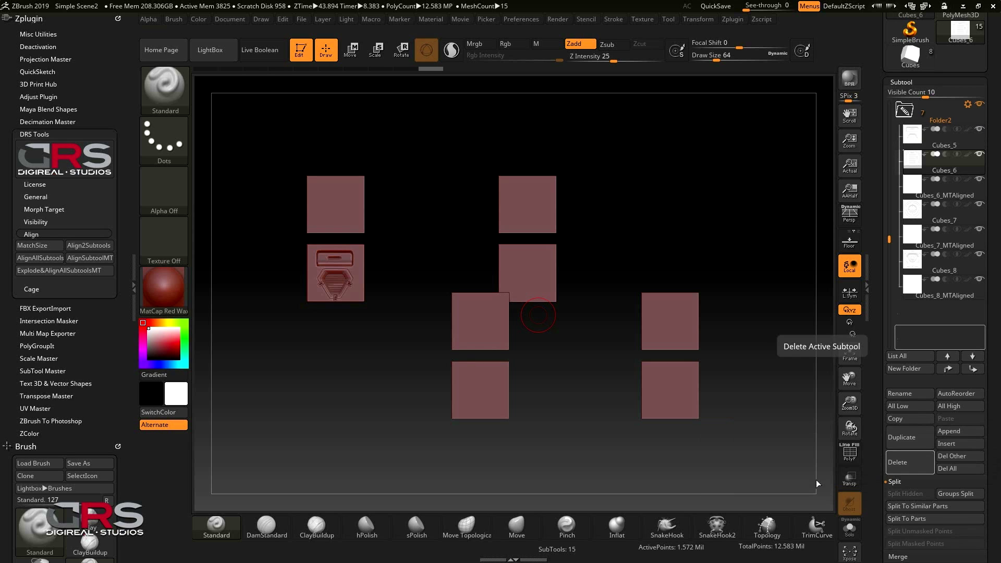
click(911, 138)
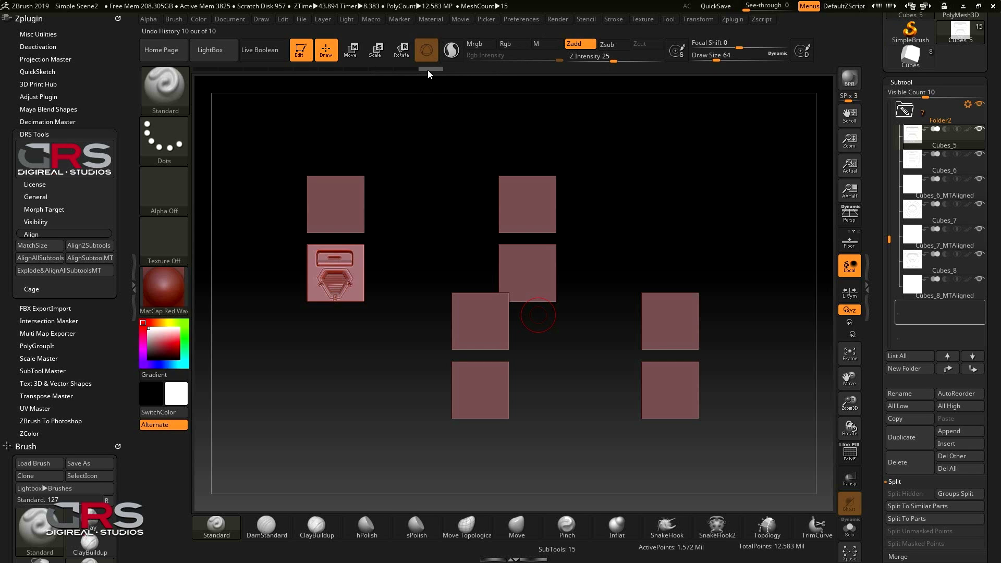
Step: Undo Cubes_5's last change, duplicate it as Cubes_9, and move Cubes_5 to the left
drag(427, 70, 411, 70)
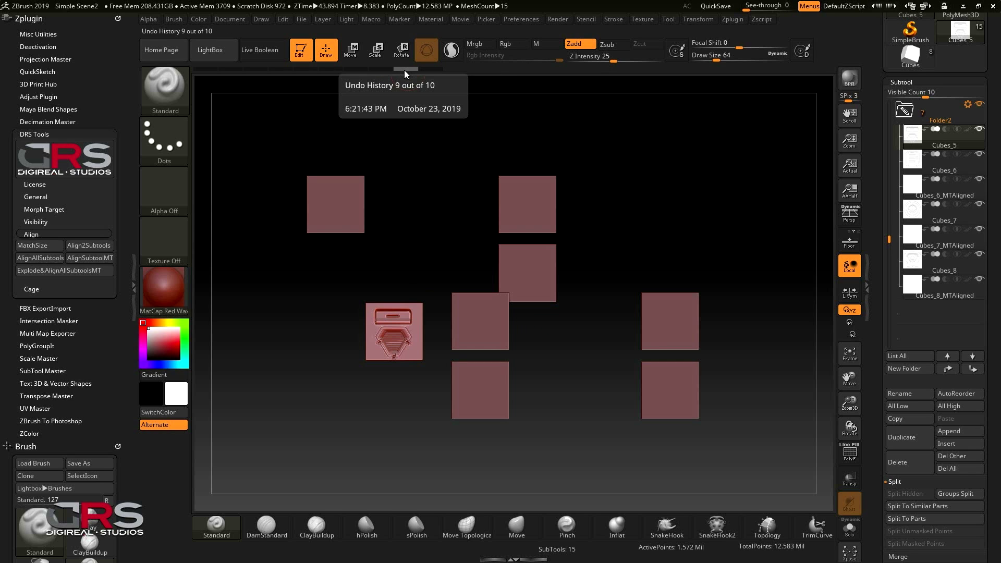
click(905, 437)
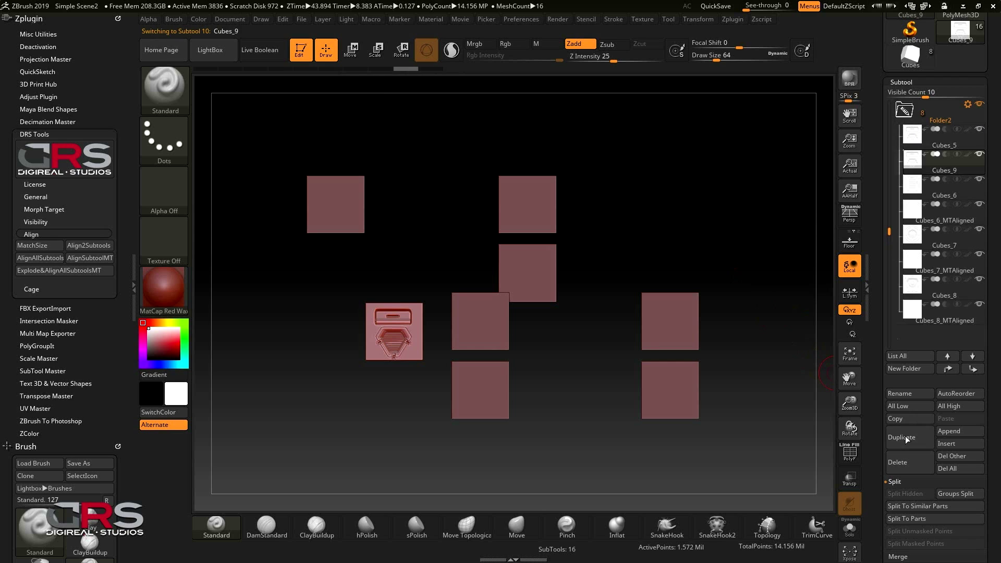
click(916, 136)
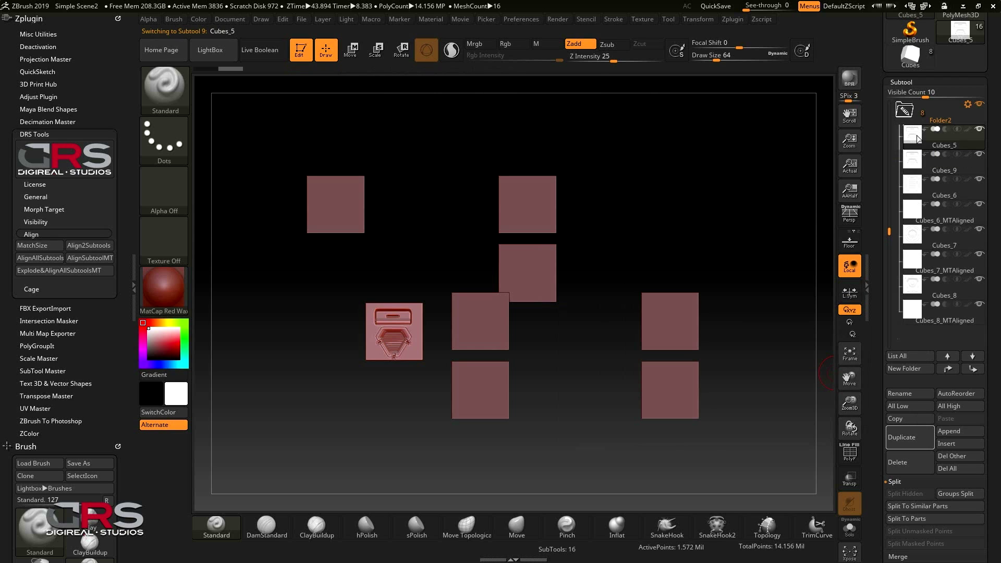
click(353, 51)
drag(455, 248, 322, 213)
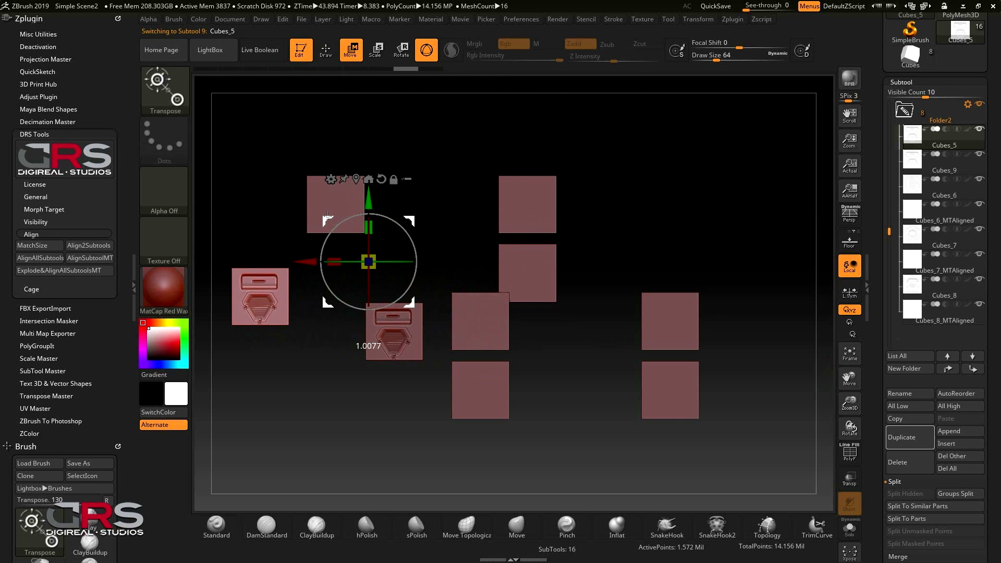
click(327, 57)
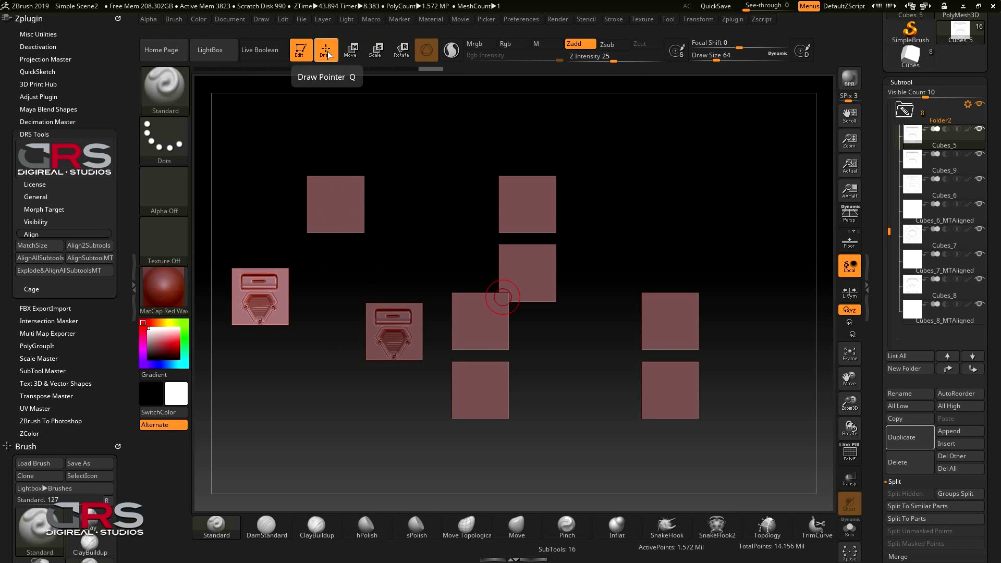
Step: Solo Cubes_5, unhide and select Cubes_9, then start AlignSubtoolMT in DRS Tools
shift+click(978, 130)
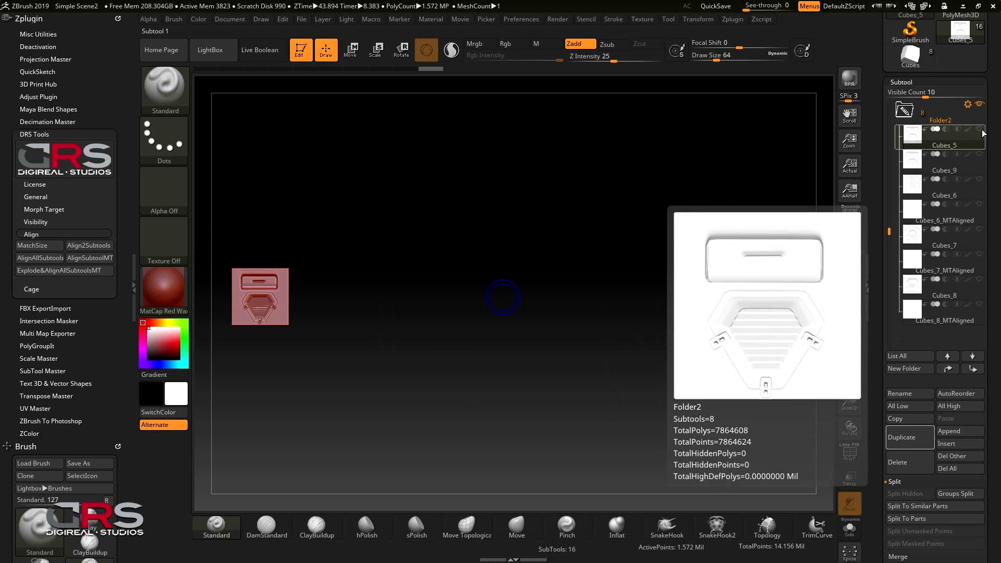
click(979, 154)
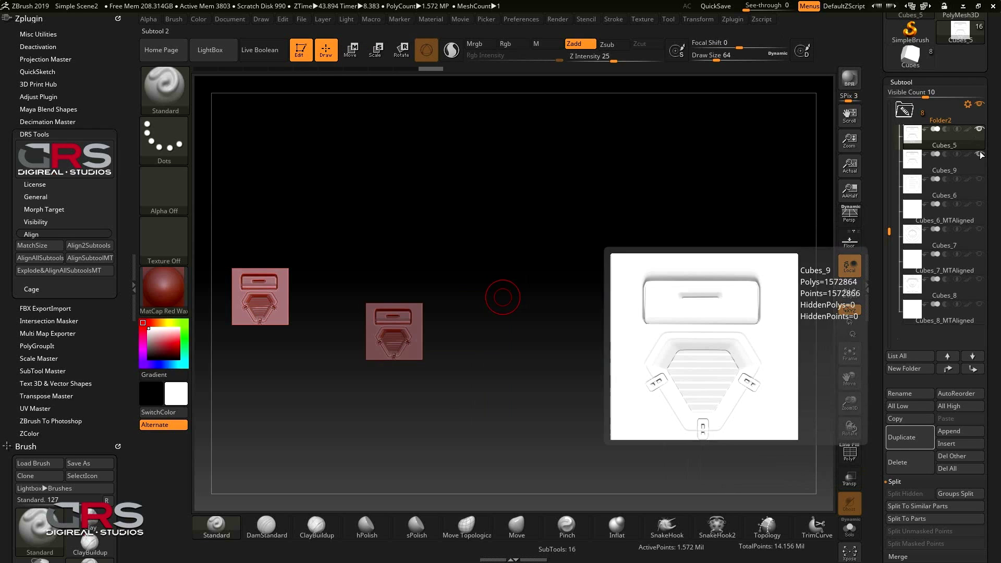
click(912, 160)
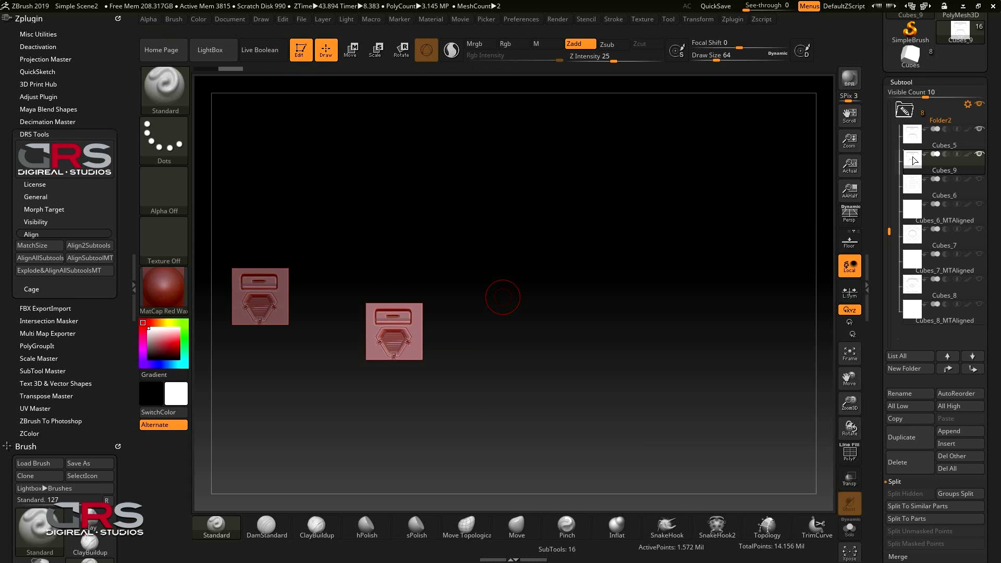
click(86, 259)
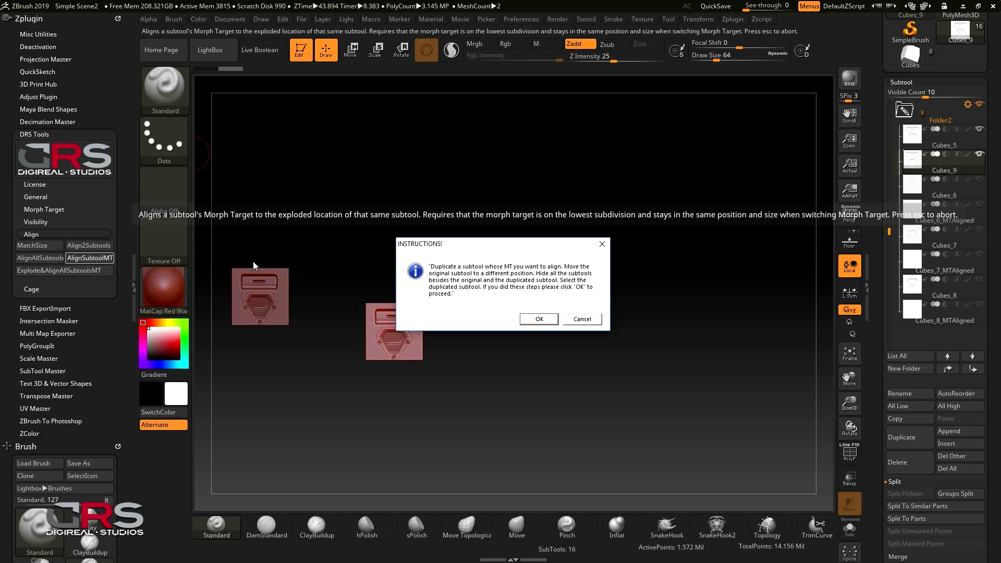
Step: Confirm the AlignSubtoolMT instructions to generate a new Cubes_5_MTAligned subtool
click(539, 318)
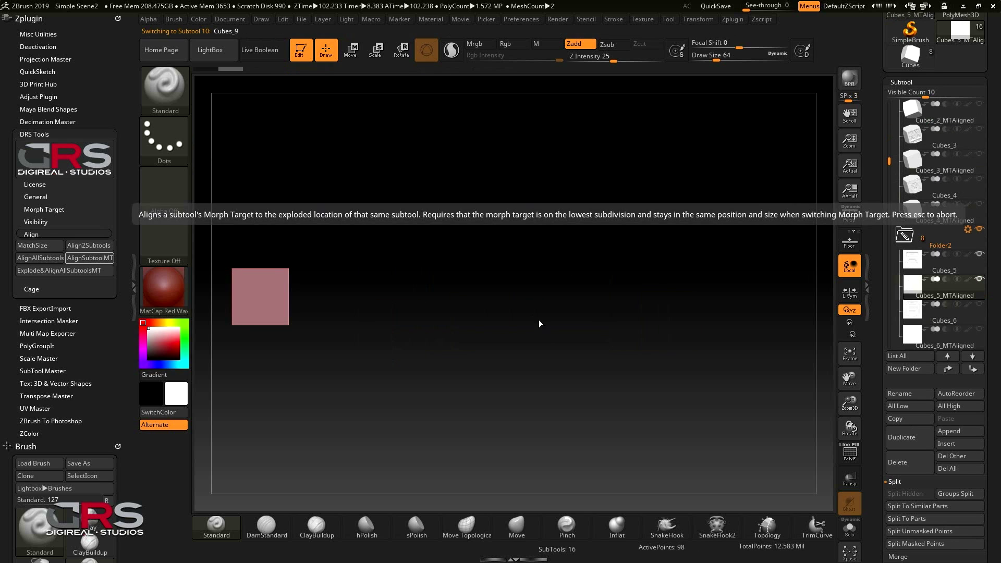